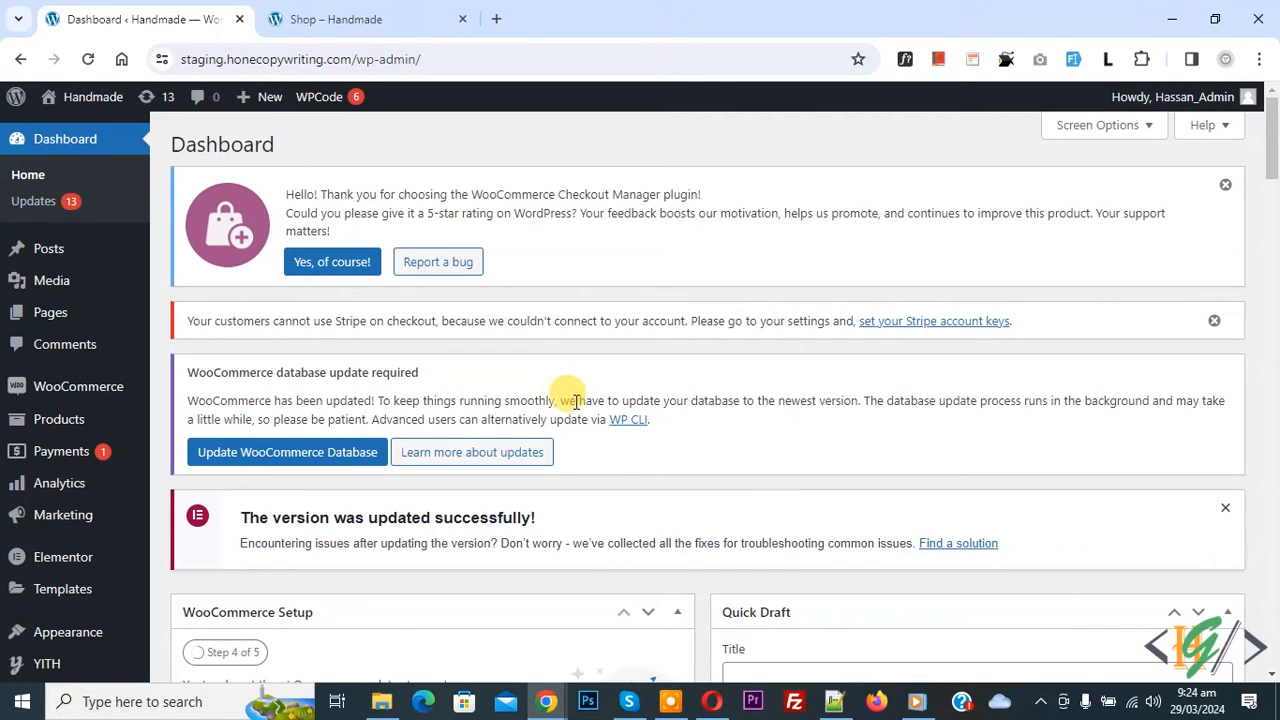
- Search the Add Plugins directory for "WooCommerce Stripe Payment Gateway"
scroll(395, 225, "down", 3)
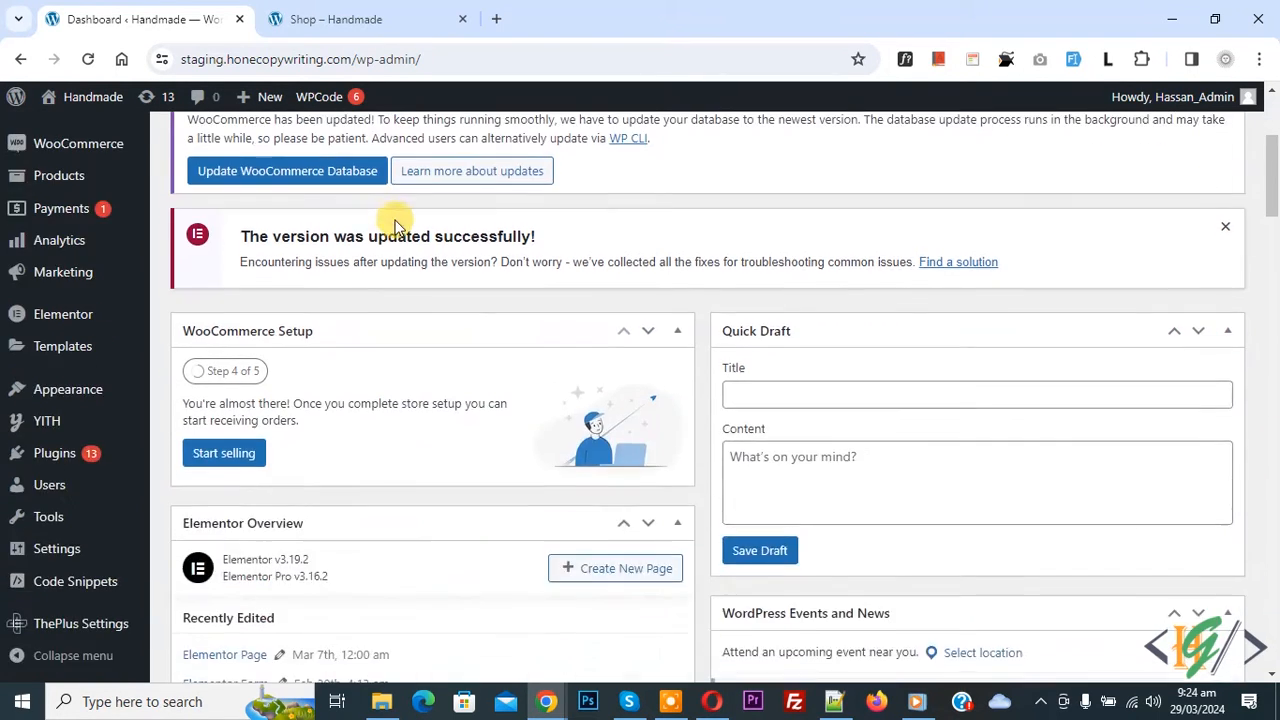
mouse_move(86, 457)
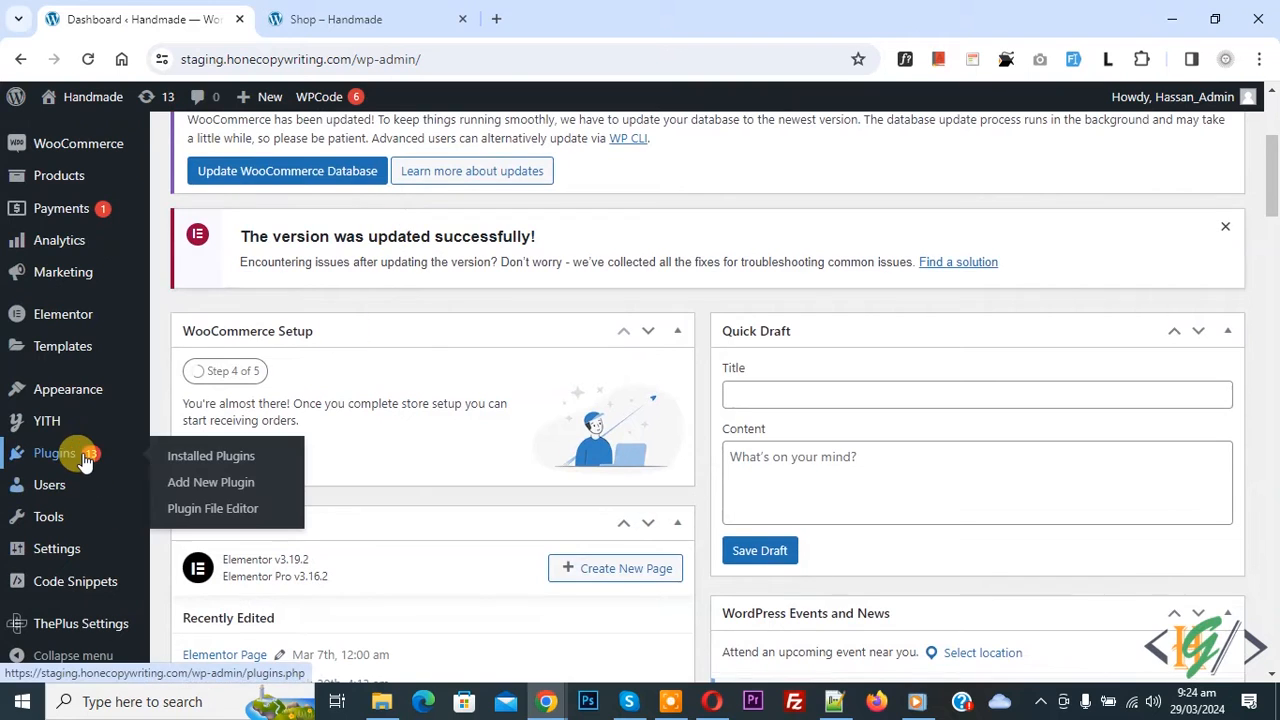
left_click(188, 482)
scroll(1040, 333, "down", 3)
left_click(1094, 299)
type("WooCommerce Stripe Payment Gateway")
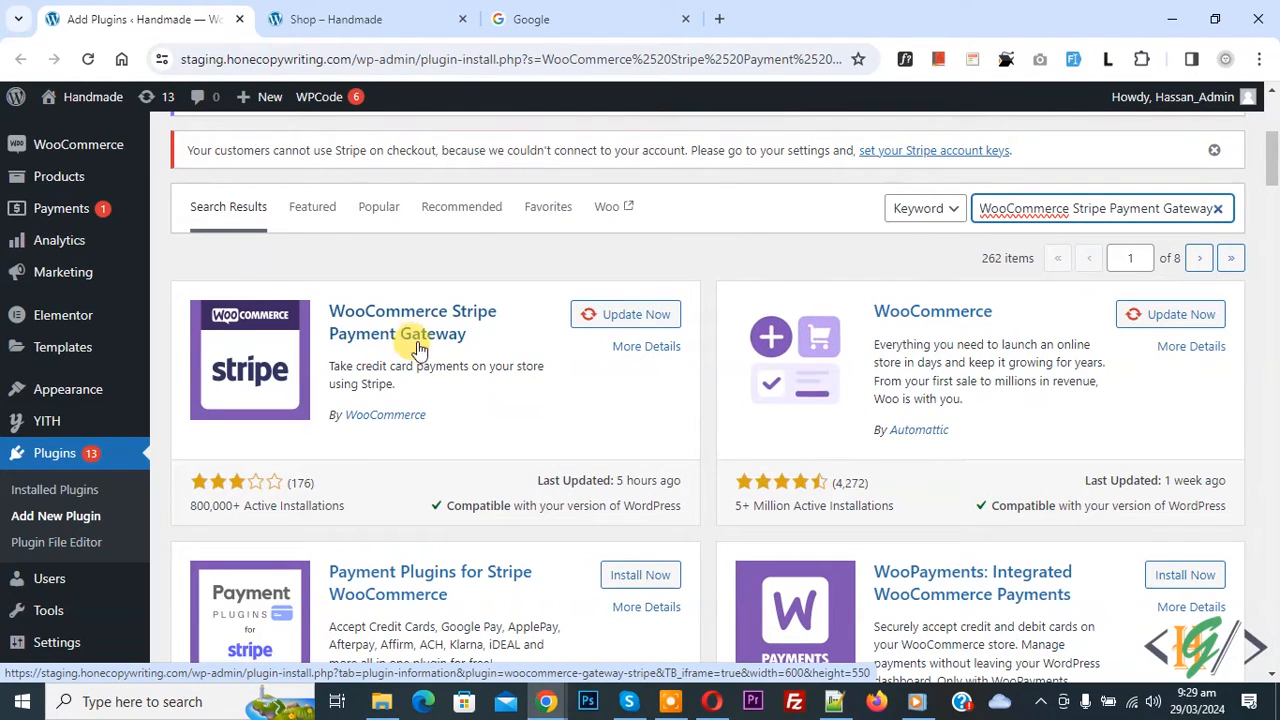
- Open the Stripe credit card method from the Payments section of the WooCommerce settings
mouse_move(57, 155)
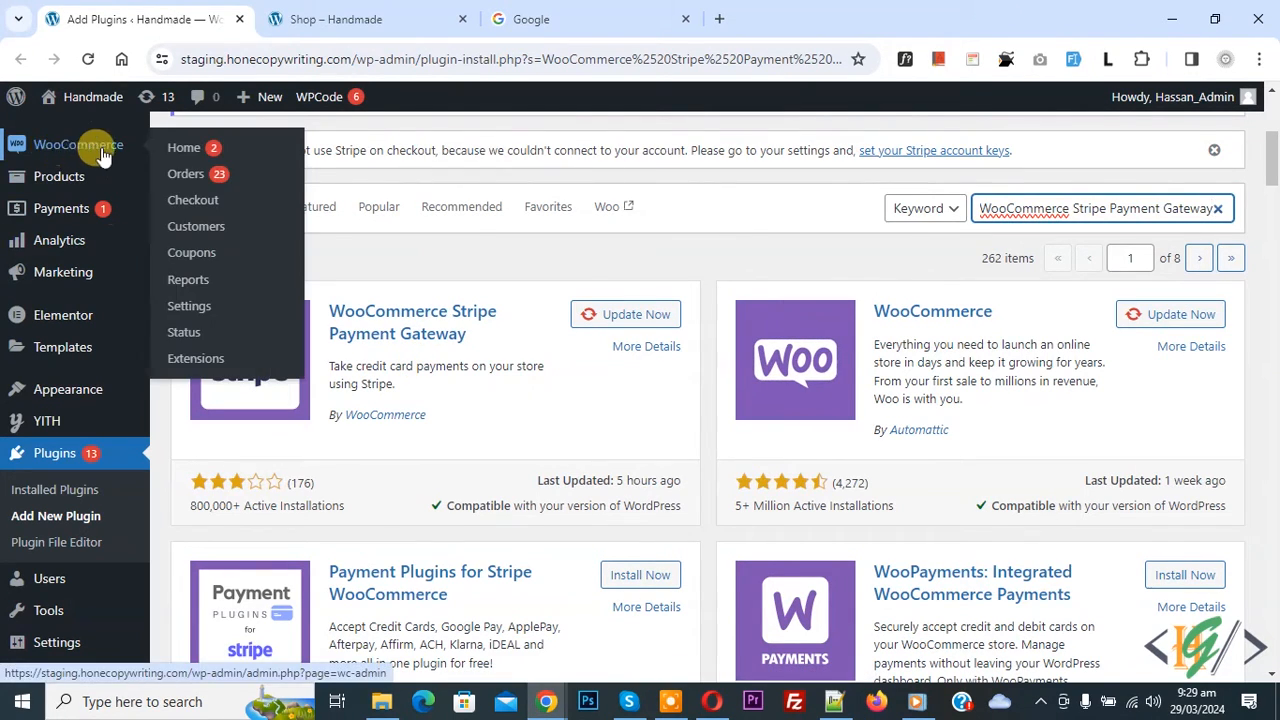
left_click(200, 305)
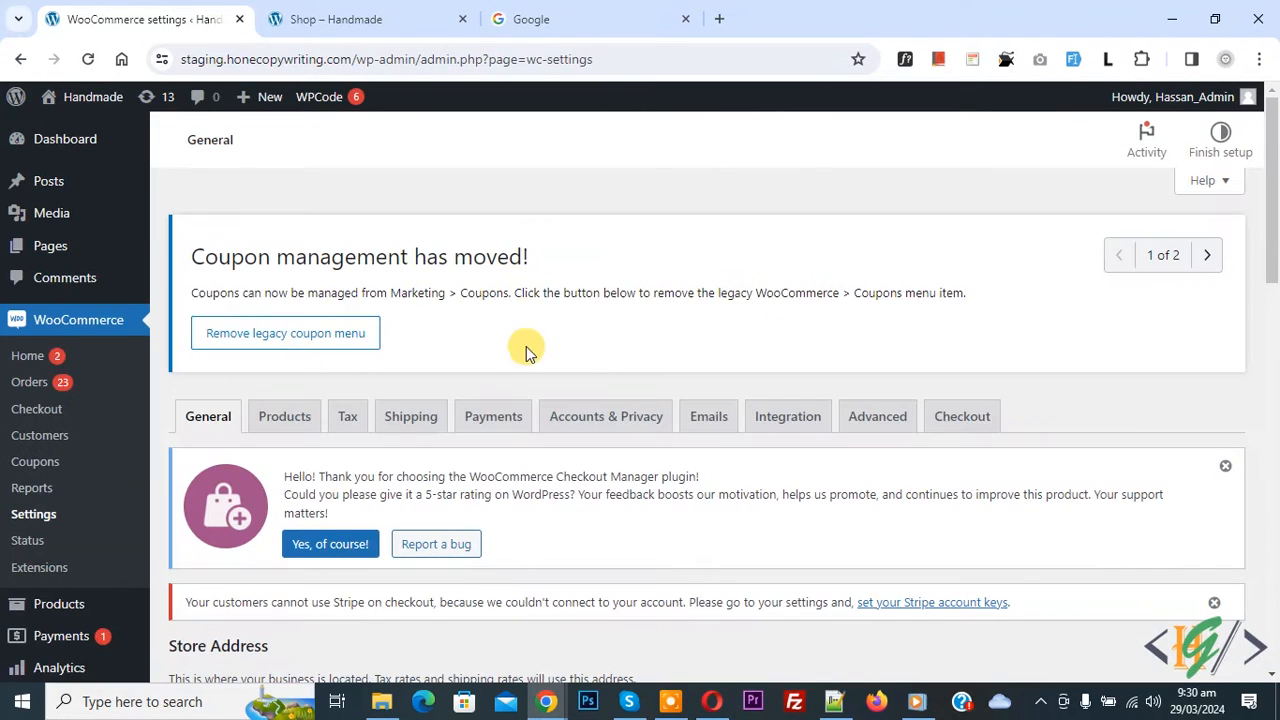
left_click(493, 416)
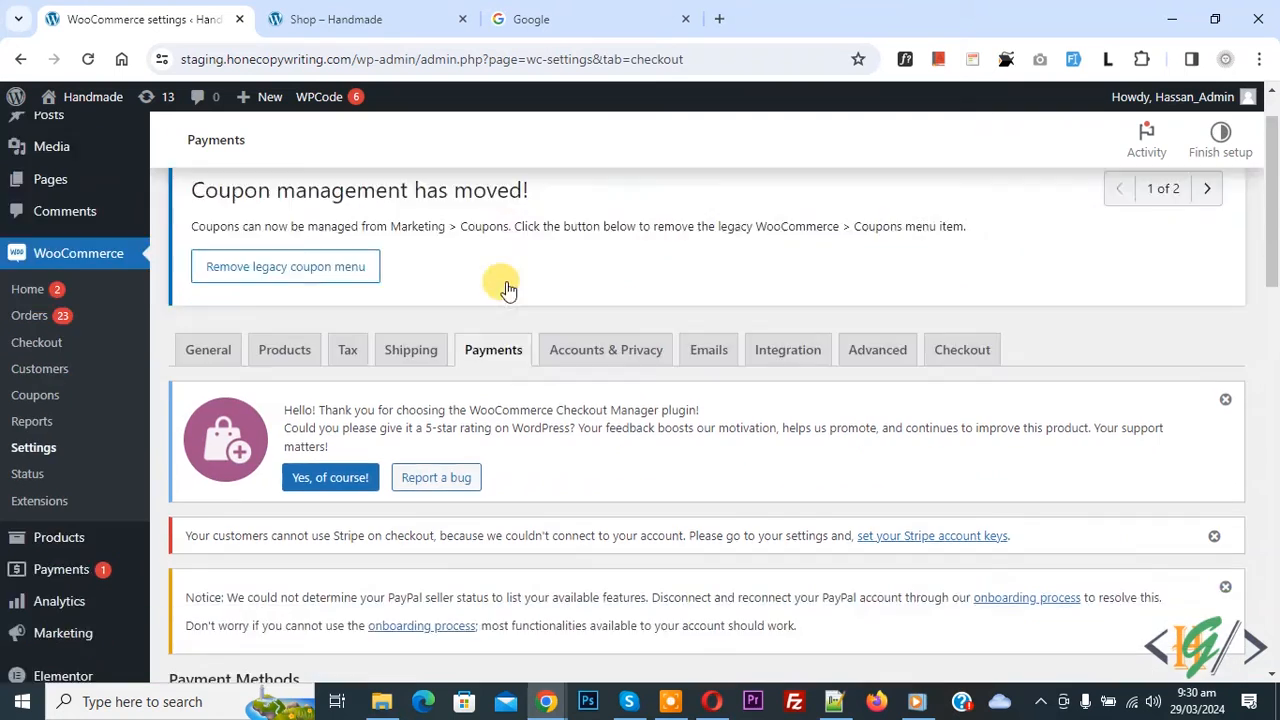
scroll(505, 284, "down", 4)
scroll(505, 284, "down", 2)
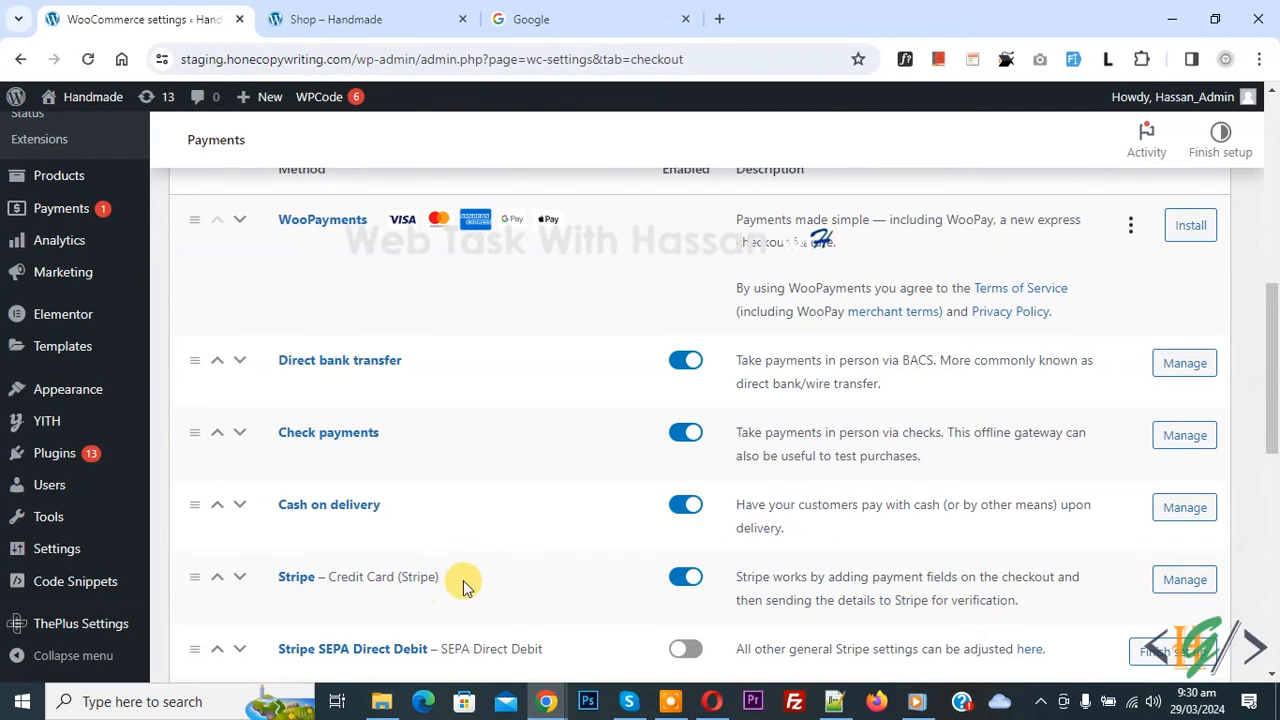
left_click(303, 582)
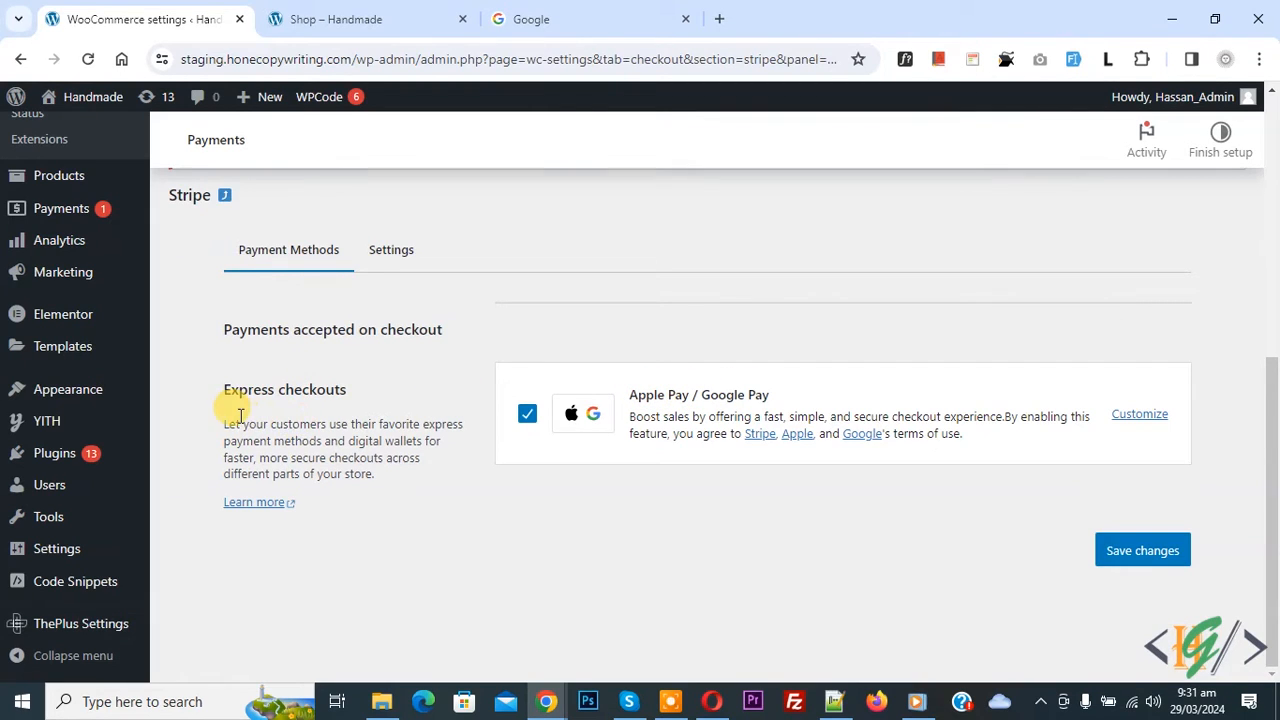
- Review Stripe's express checkouts description, along with its general, test mode and account settings
left_click_drag(229, 424, 277, 475)
left_click(265, 457)
left_click(277, 475)
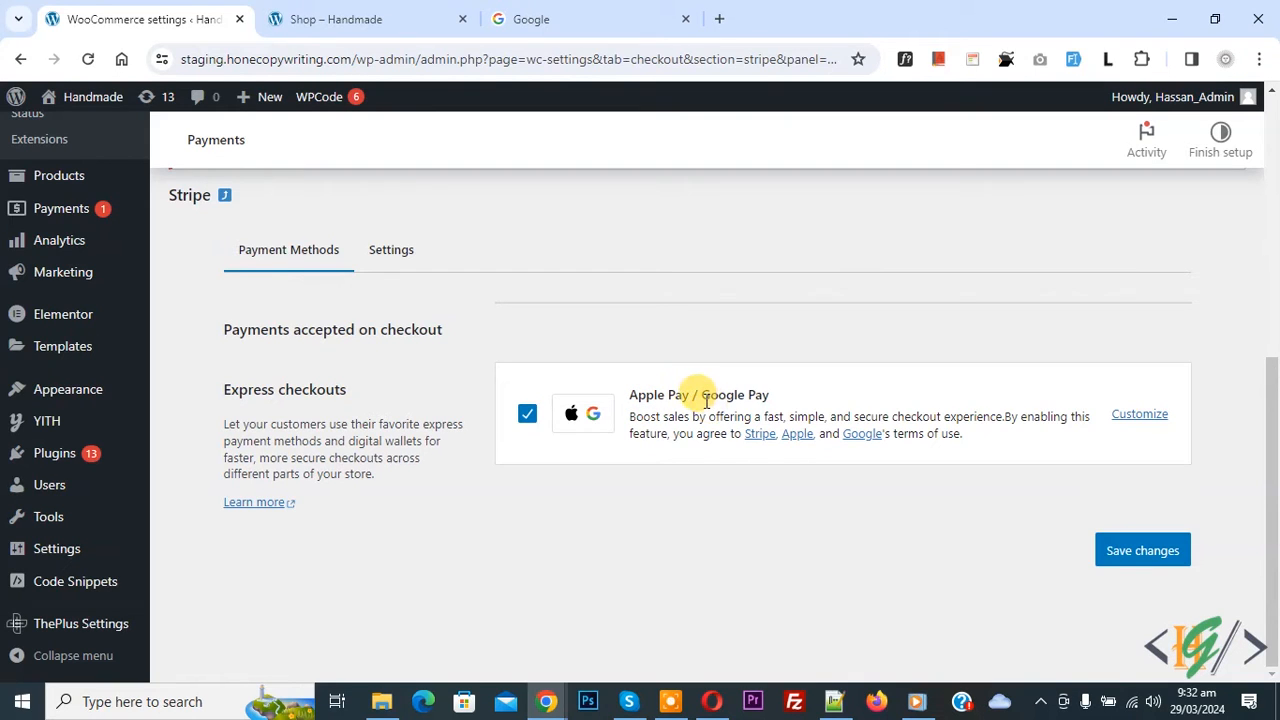
left_click(401, 262)
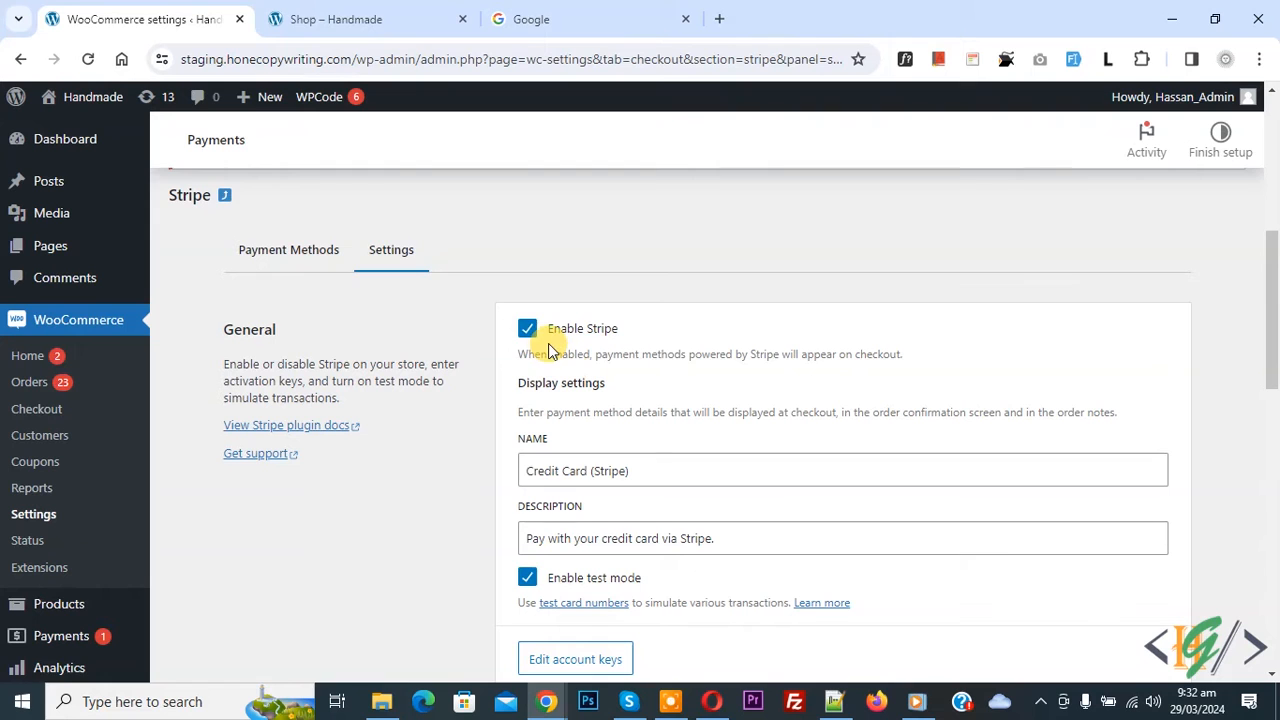
scroll(580, 363, "down", 4)
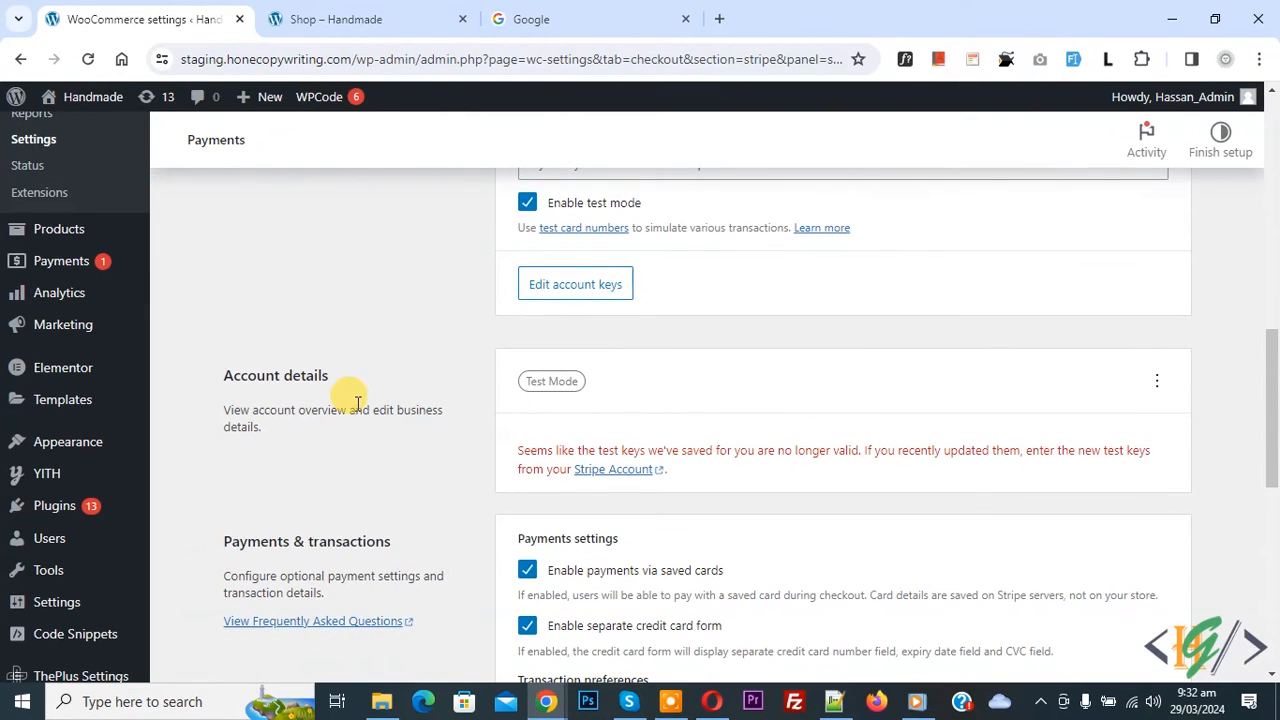
scroll(492, 403, "up", 4)
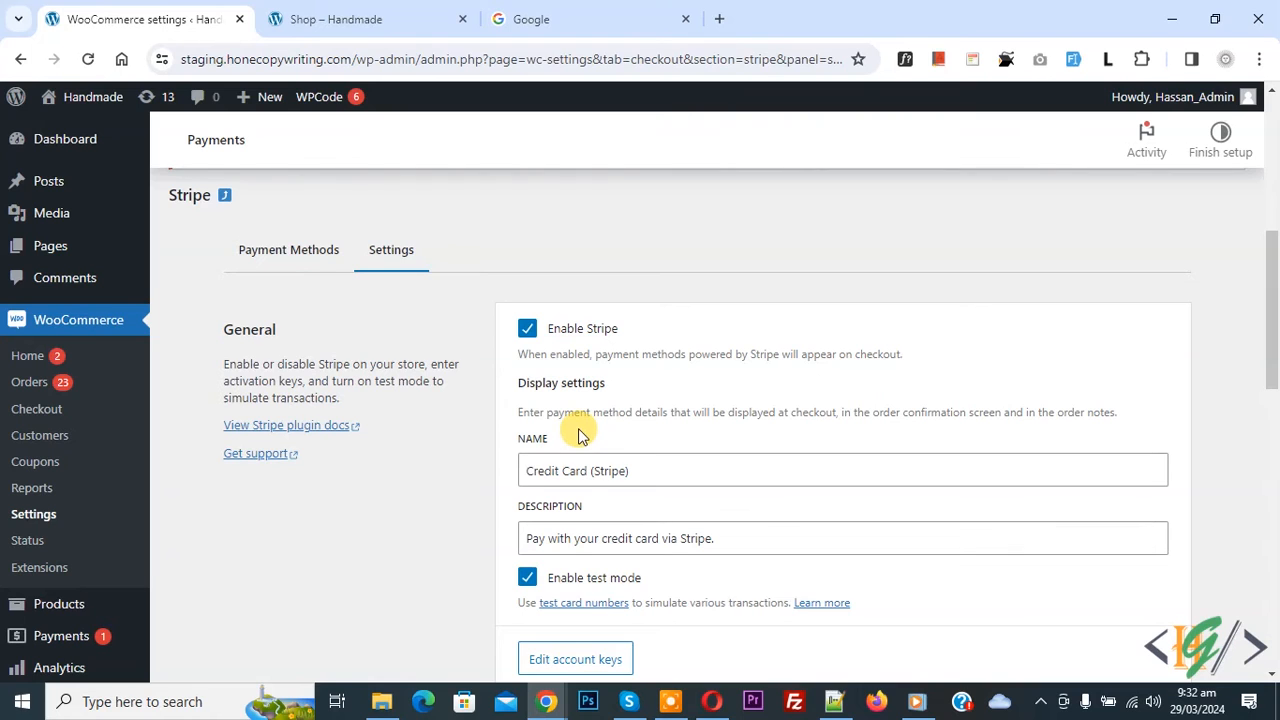
- Return to Stripe's payment methods and open the customization page for Apple Pay / Google Pay
left_click(285, 252)
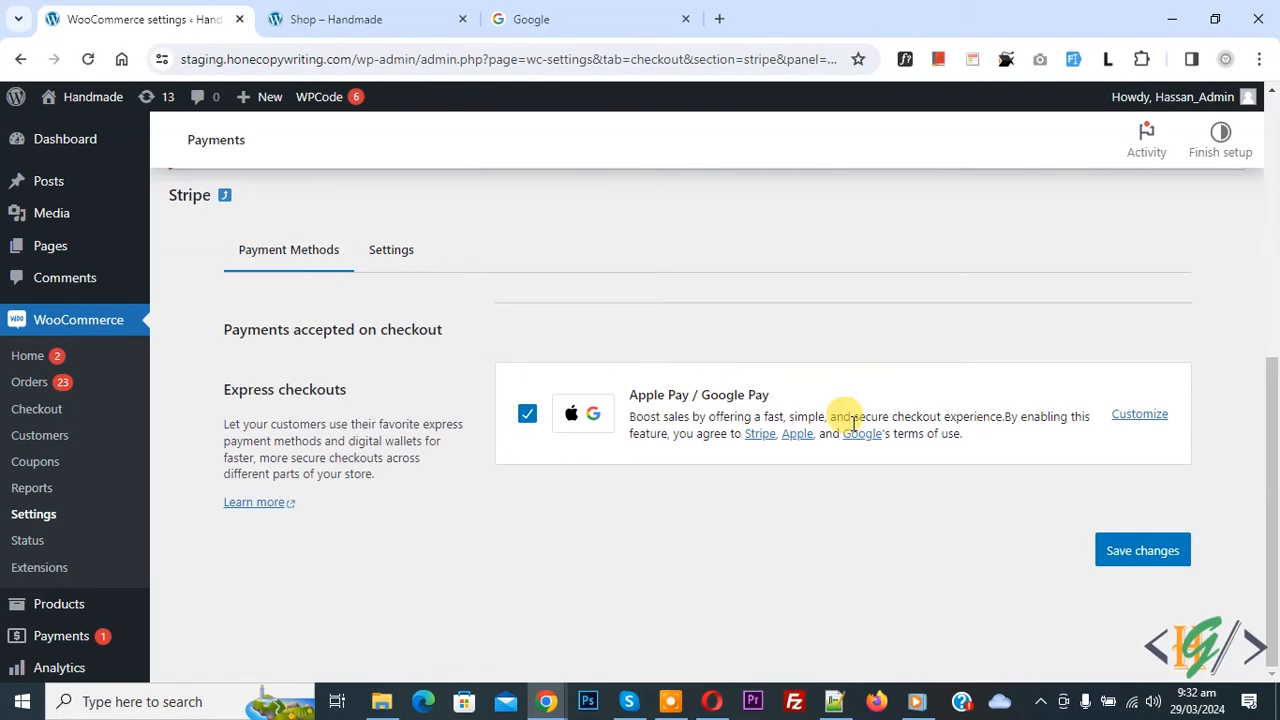
left_click(1141, 425)
scroll(540, 340, "down", 5)
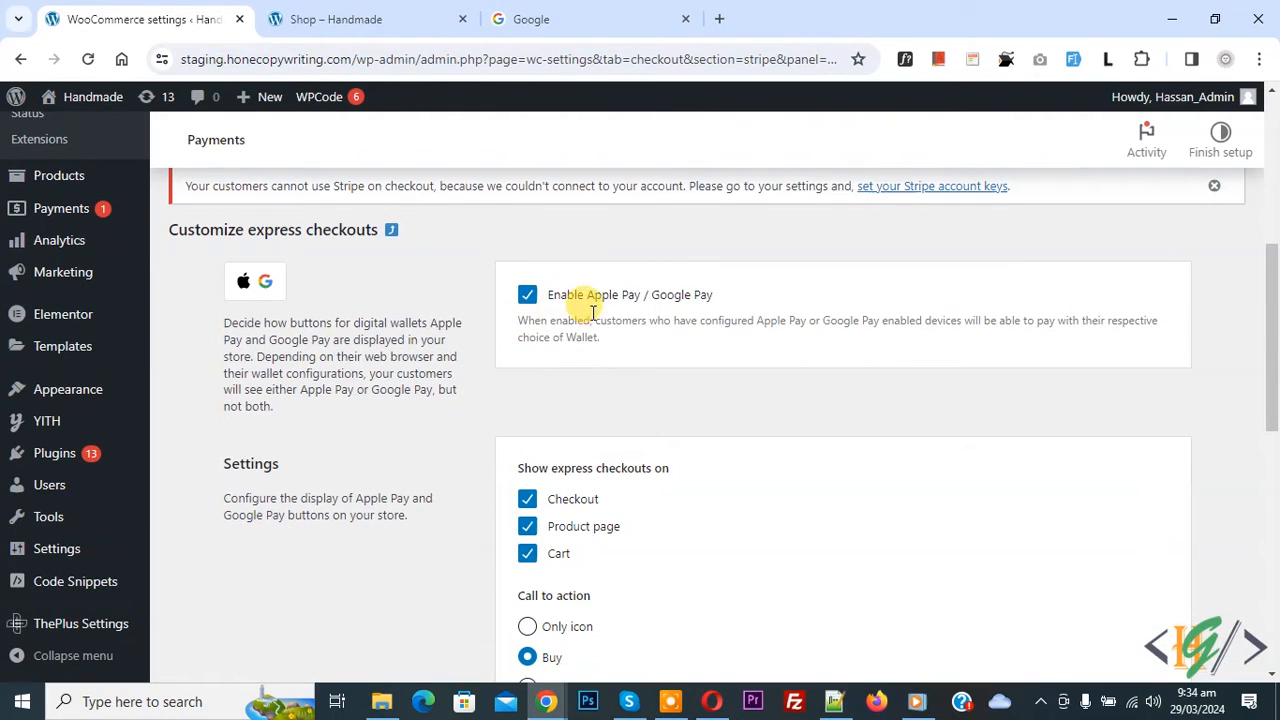
- Examine the express checkout description and its options for display pages, call to action, size, theme and button preview
left_click_drag(221, 319, 322, 388)
left_click(285, 329)
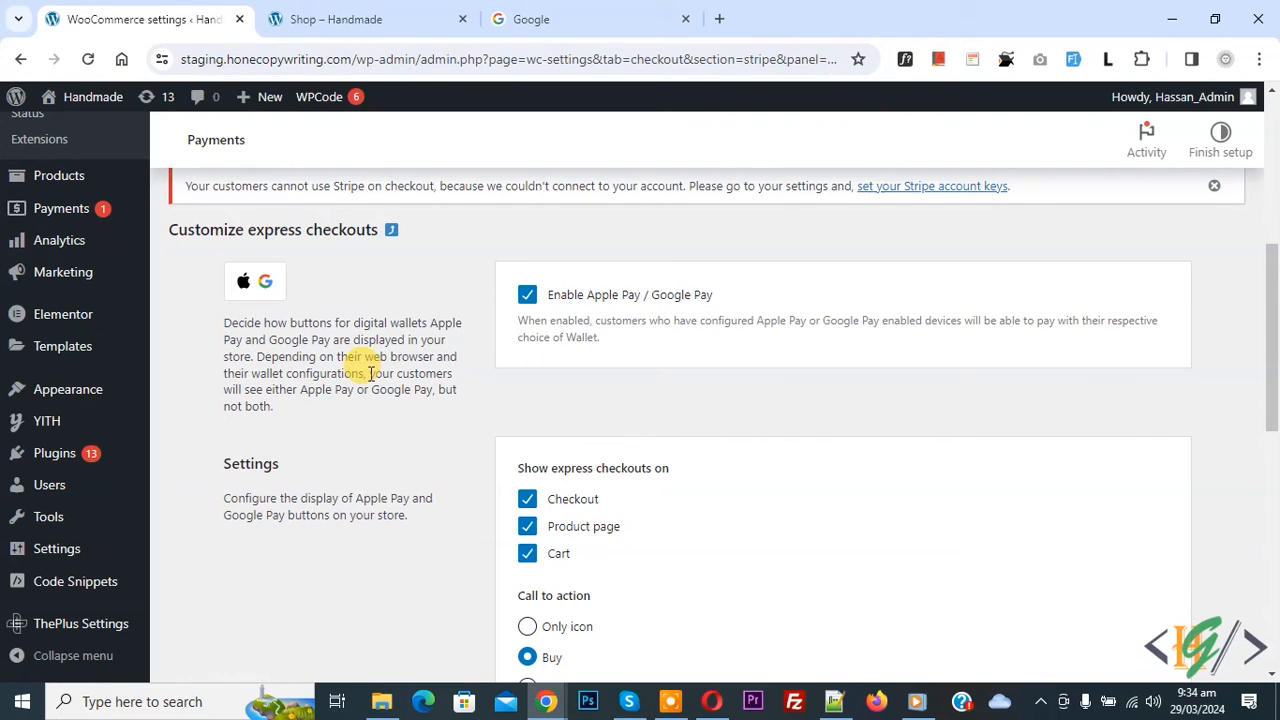
left_click_drag(370, 373, 438, 392)
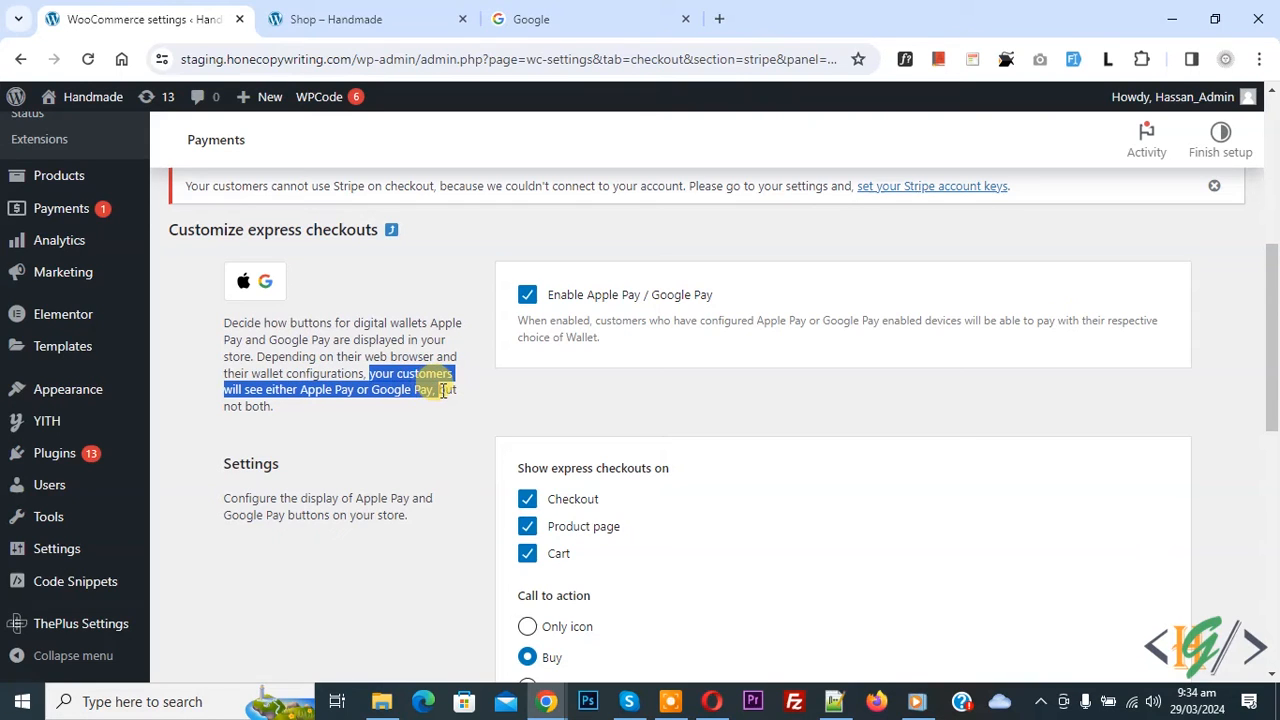
left_click(292, 425)
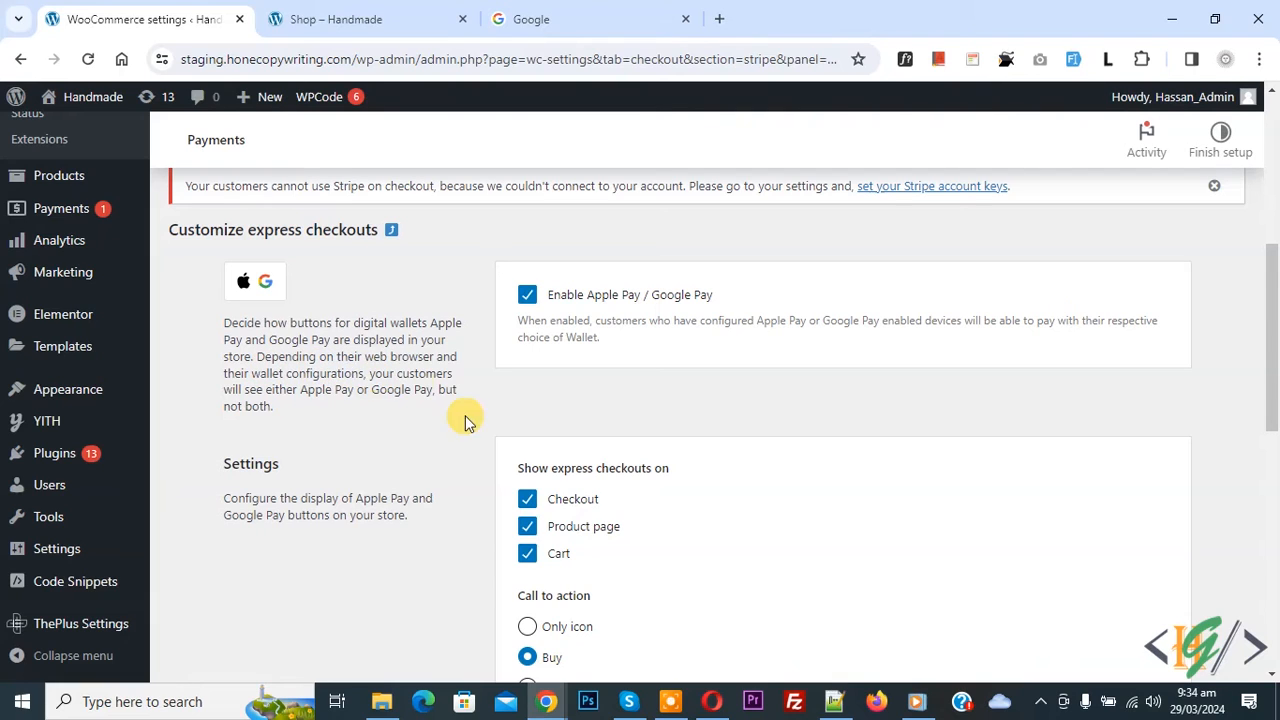
scroll(503, 390, "down", 1)
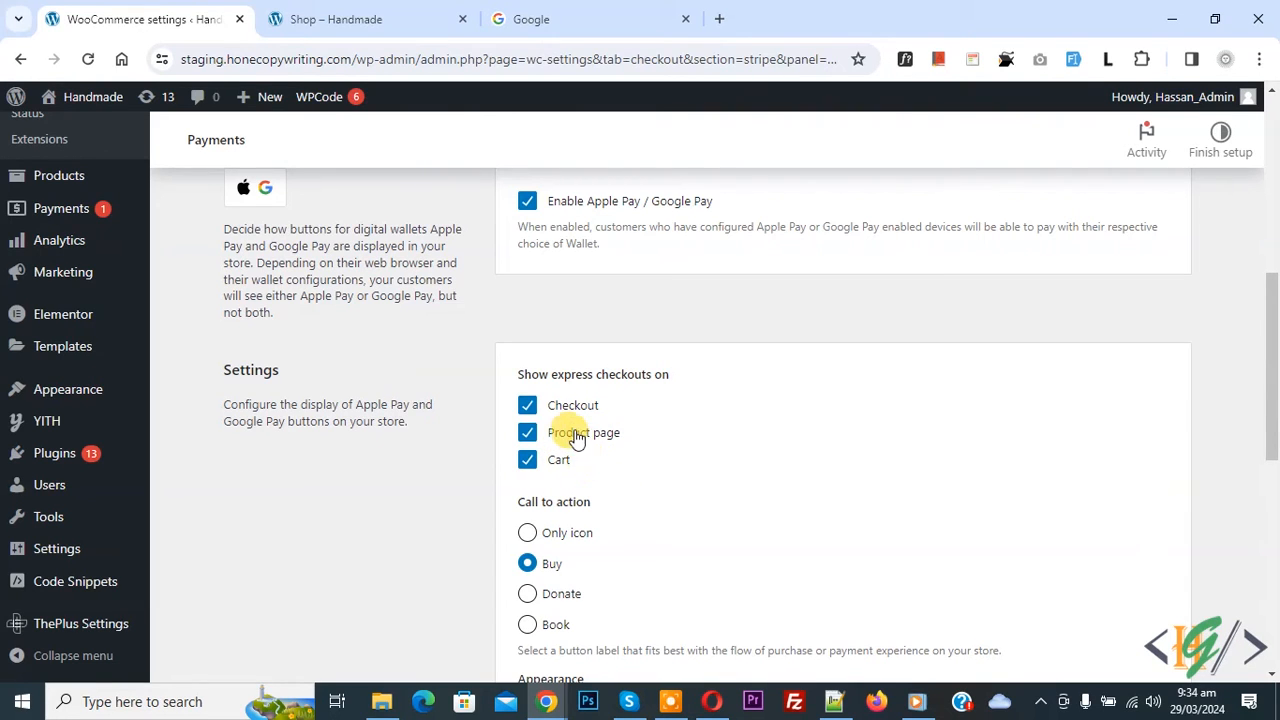
scroll(437, 392, "down", 2)
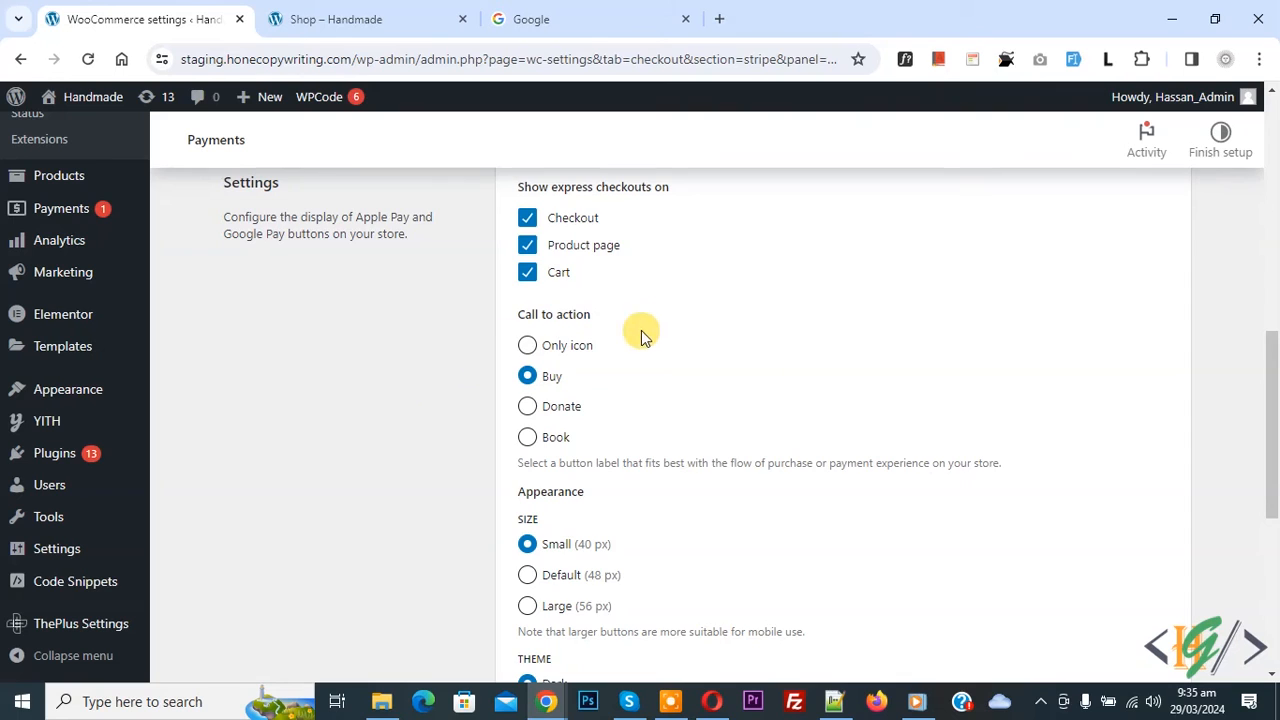
scroll(600, 340, "down", 2)
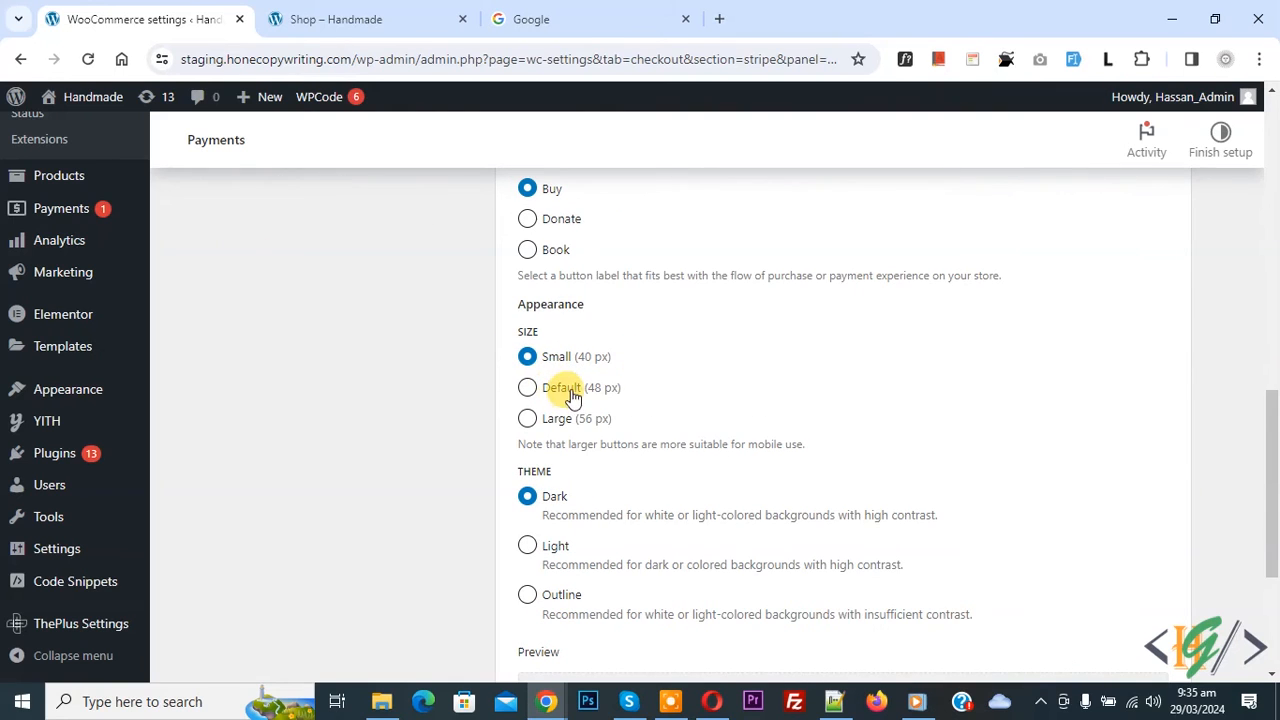
scroll(540, 420, "down", 1)
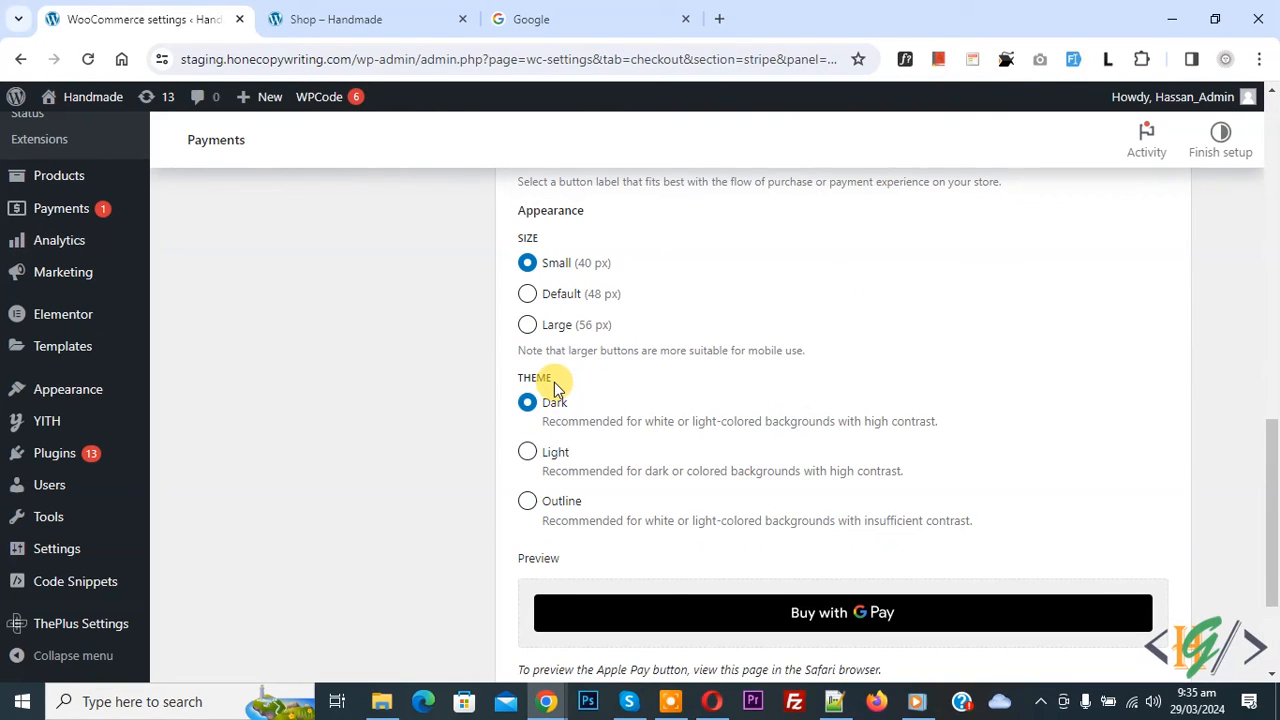
scroll(560, 480, "down", 2)
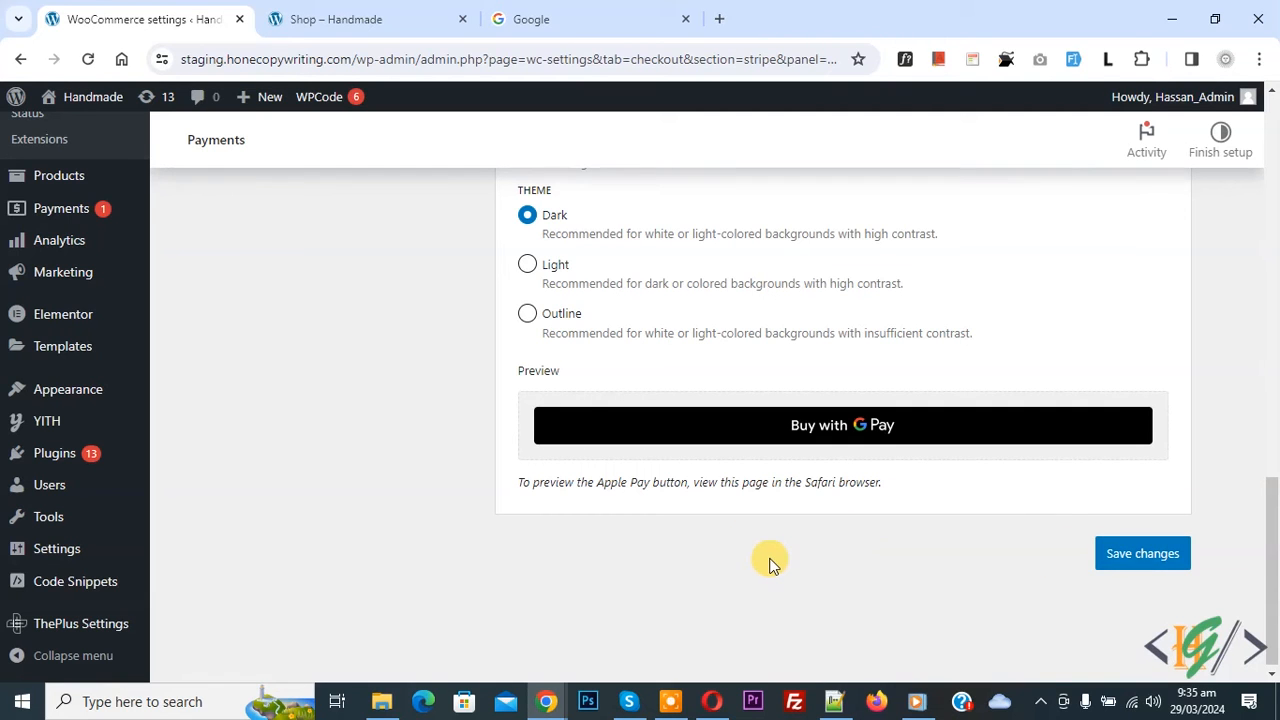
- Open the Ceramic creamer product from the shop, check its Google Pay payment sheet, and close the sheet without paying
left_click(350, 19)
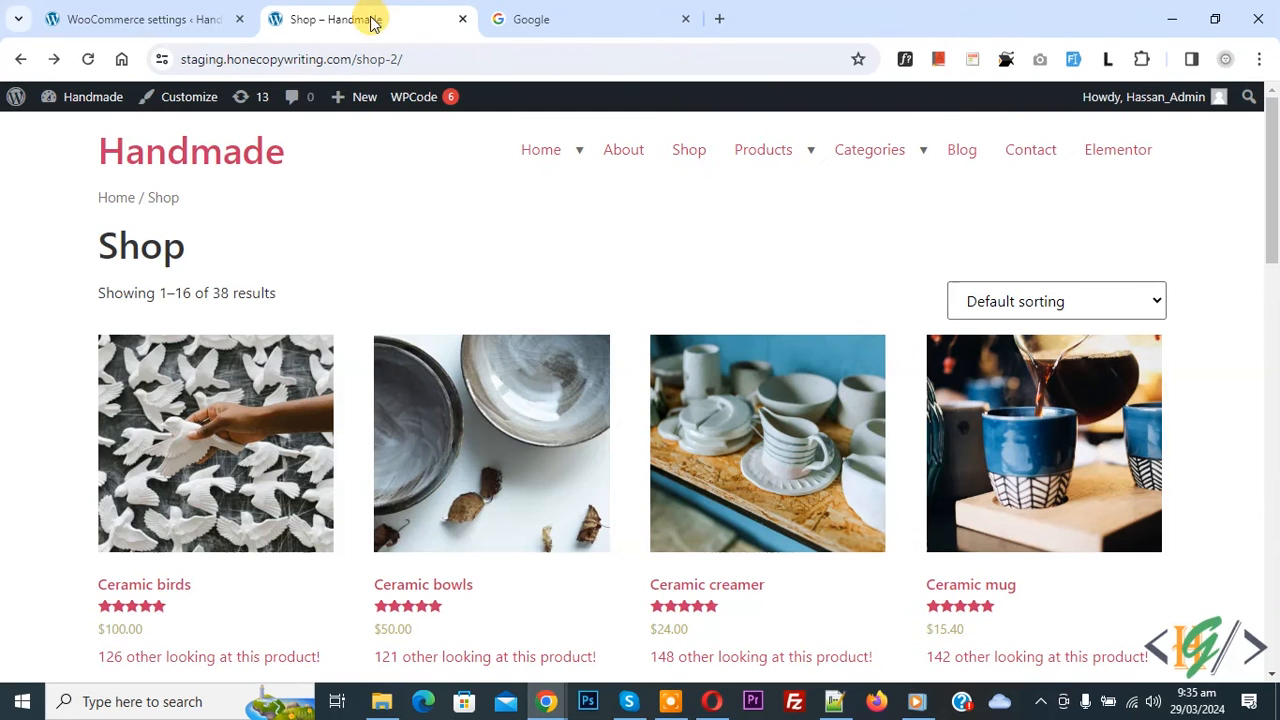
left_click(735, 430)
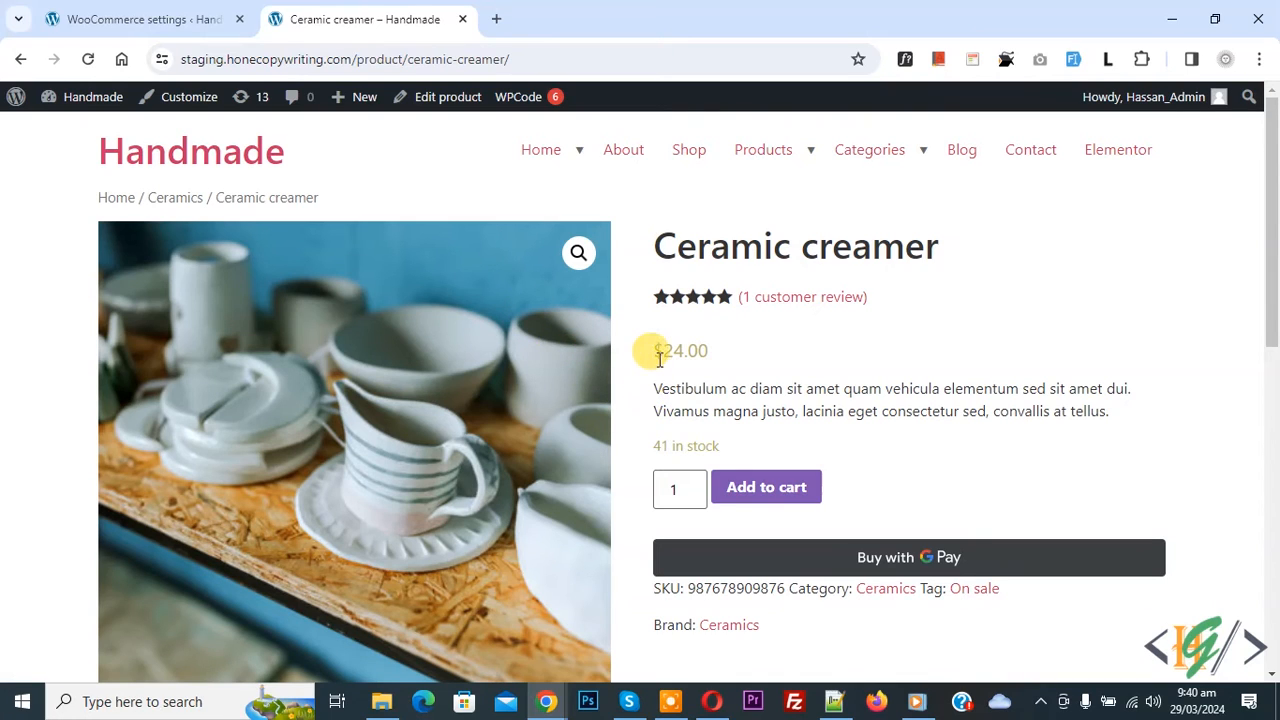
left_click_drag(678, 352, 700, 350)
left_click(957, 375)
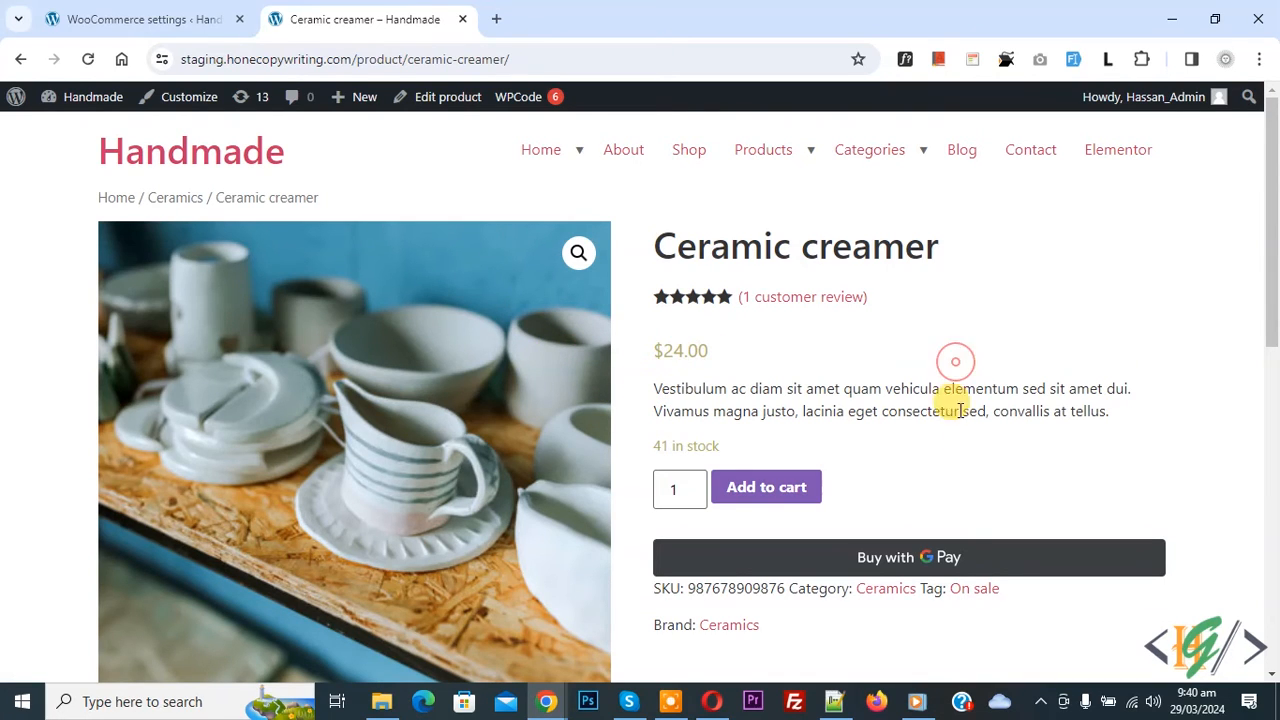
left_click(880, 575)
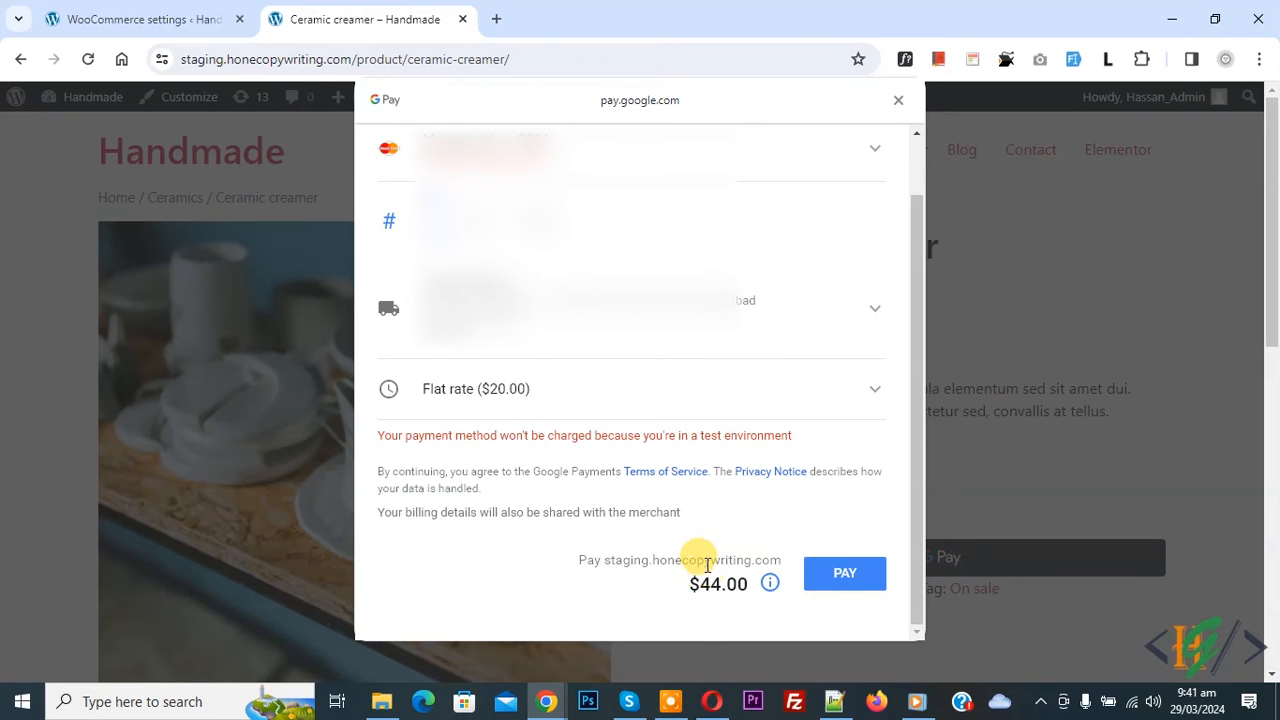
left_click(900, 100)
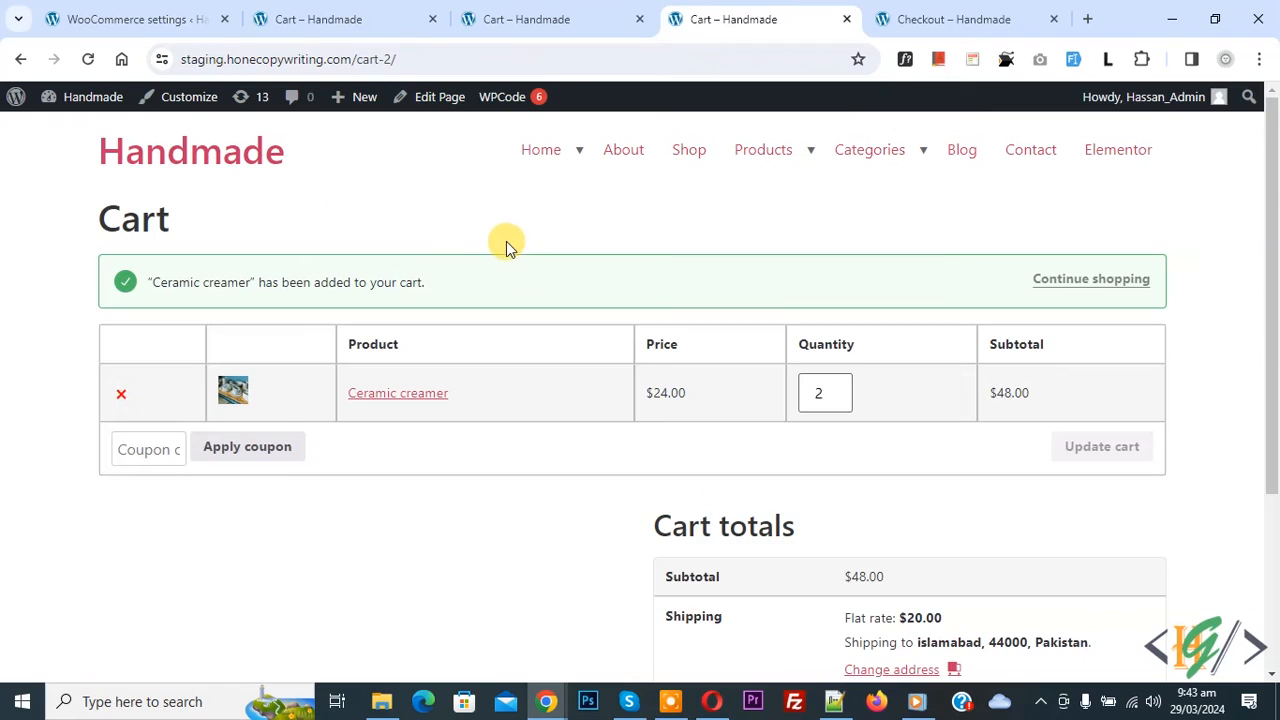
- Open the Google Pay payment sheet from the cart totals, check the amount, and close it without paying
scroll(503, 241, "down", 2)
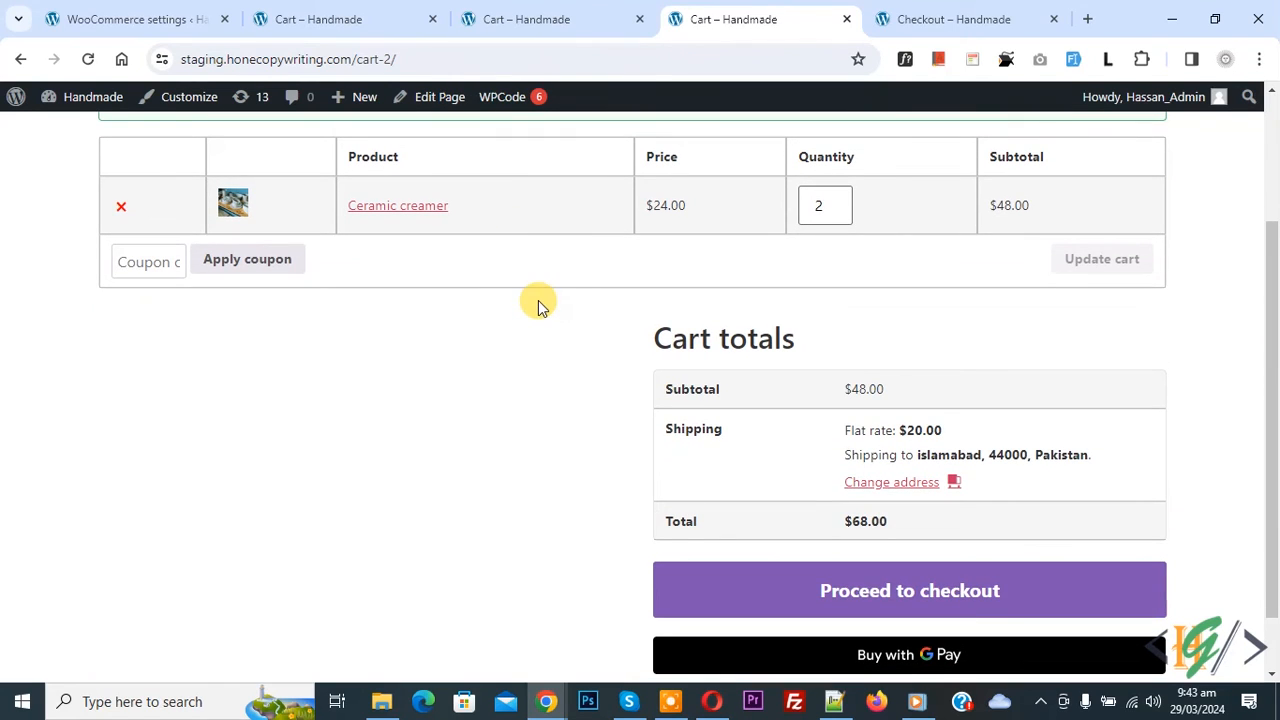
scroll(597, 260, "down", 1)
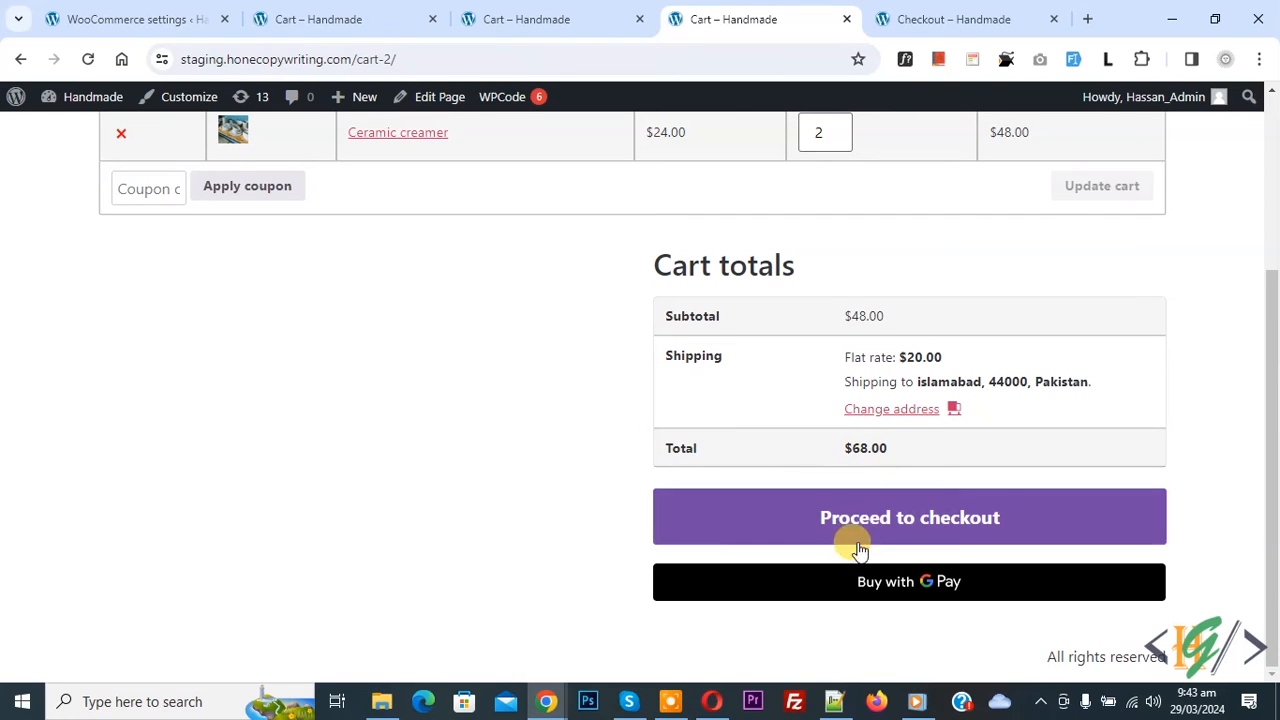
left_click(886, 589)
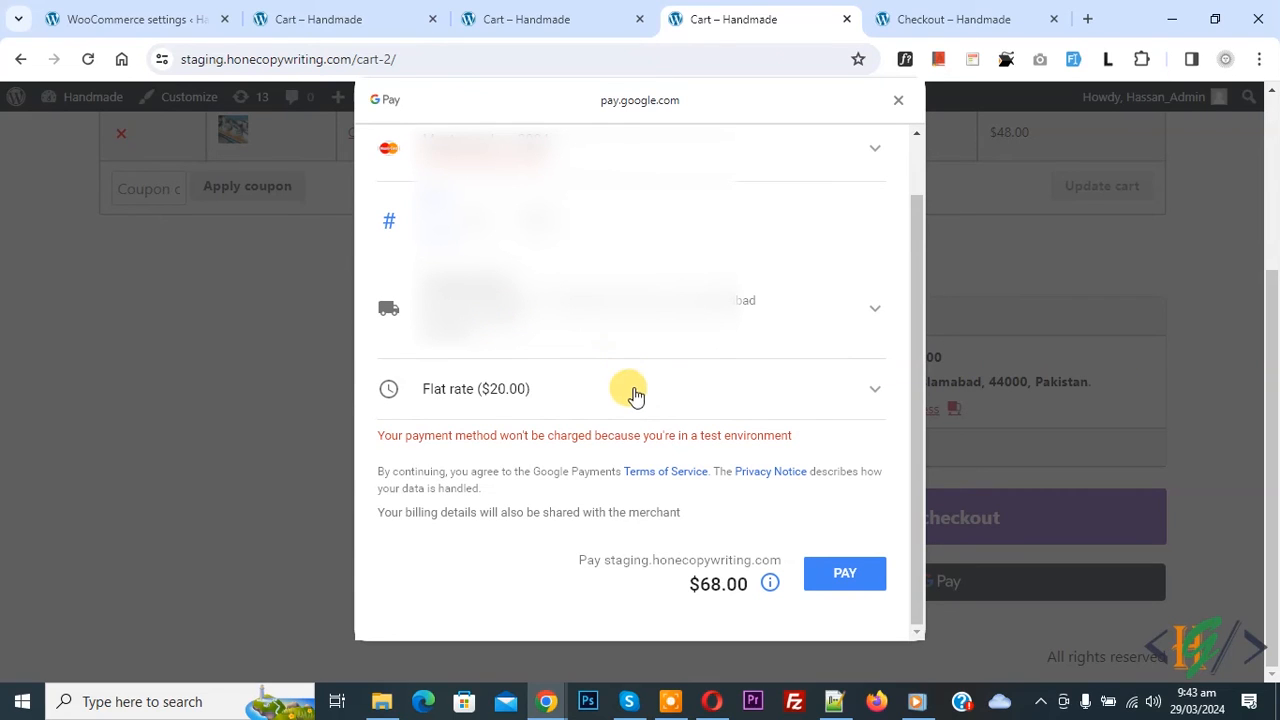
left_click_drag(704, 592, 716, 594)
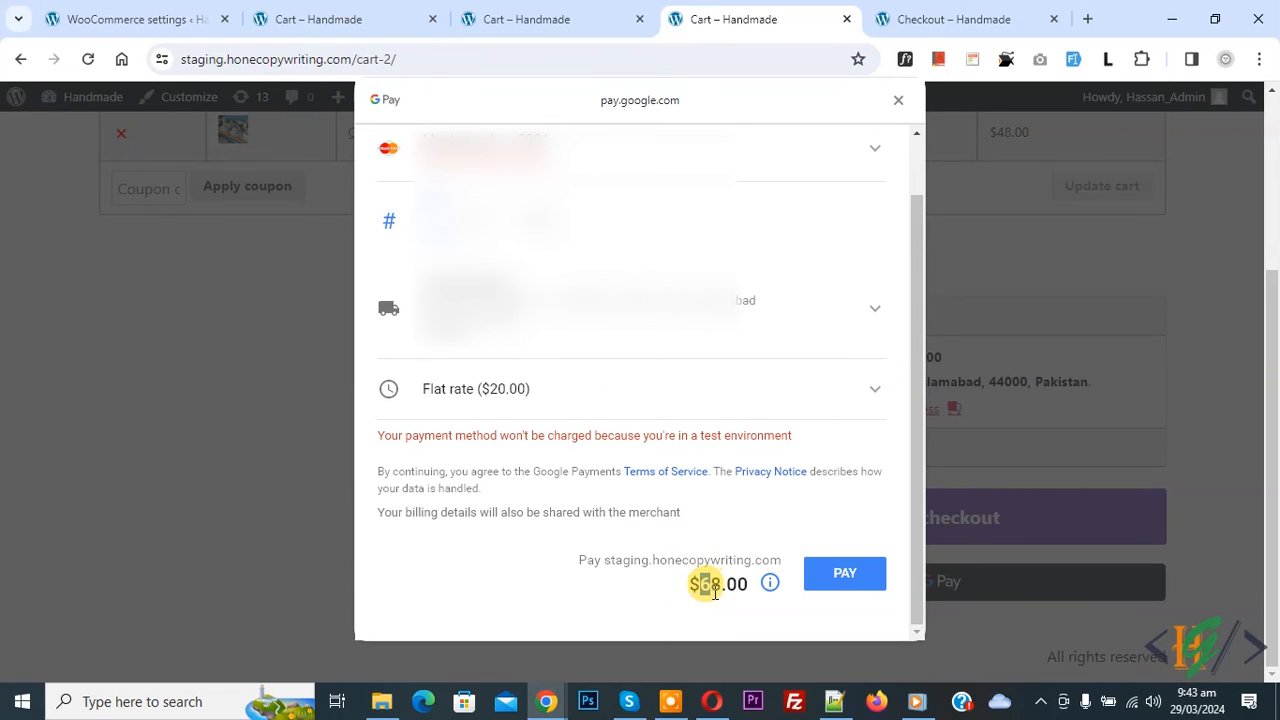
left_click(896, 100)
- Switch to the Checkout page, open its Google Pay payment sheet, and close it without paying
left_click(900, 18)
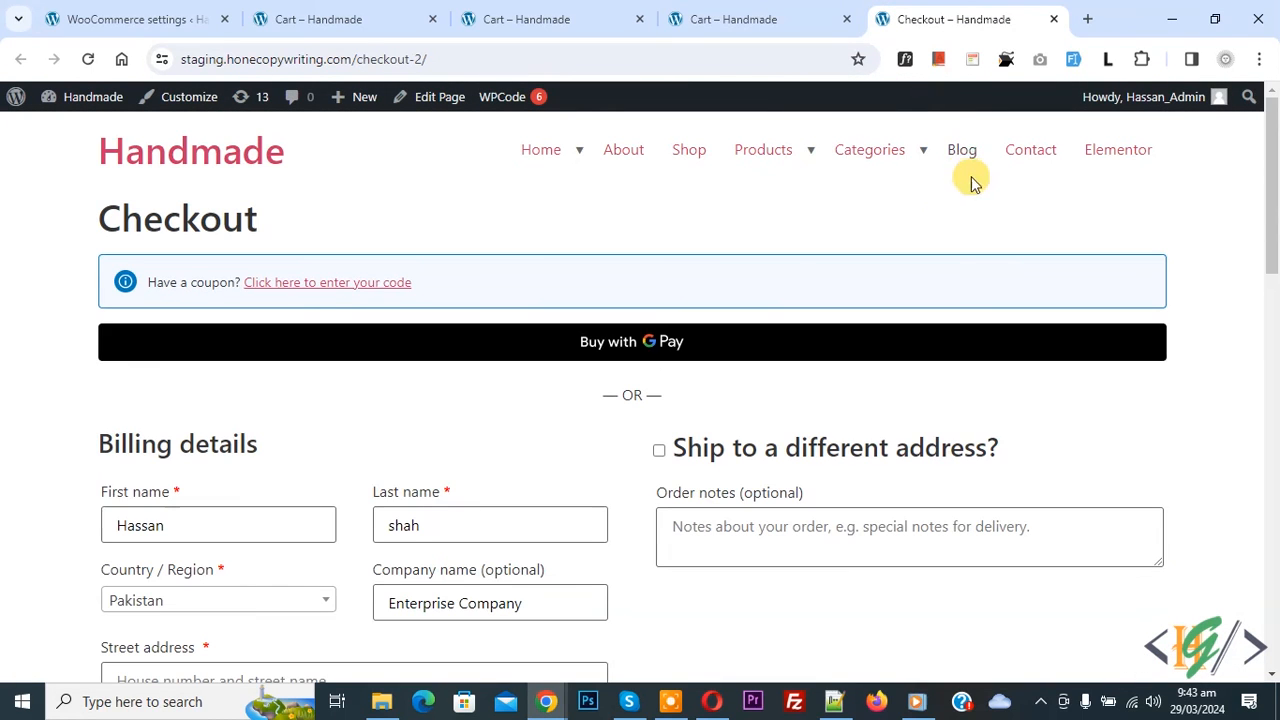
left_click(600, 347)
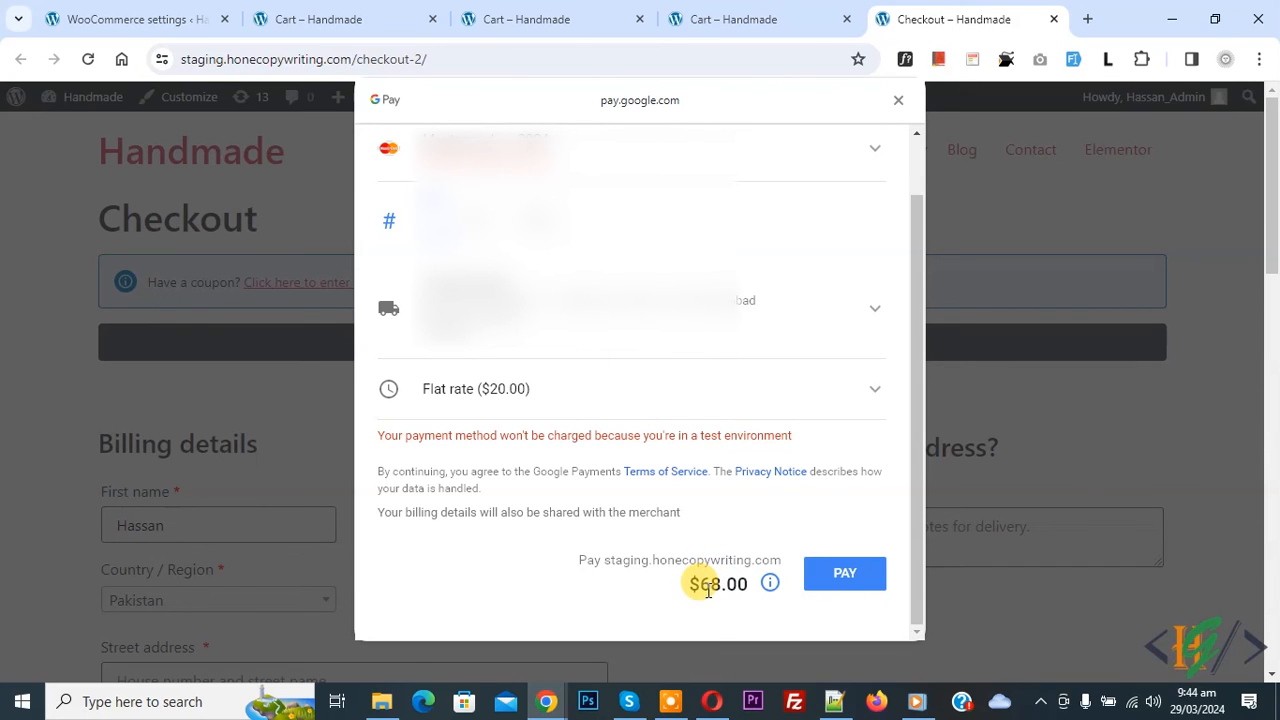
left_click(897, 104)
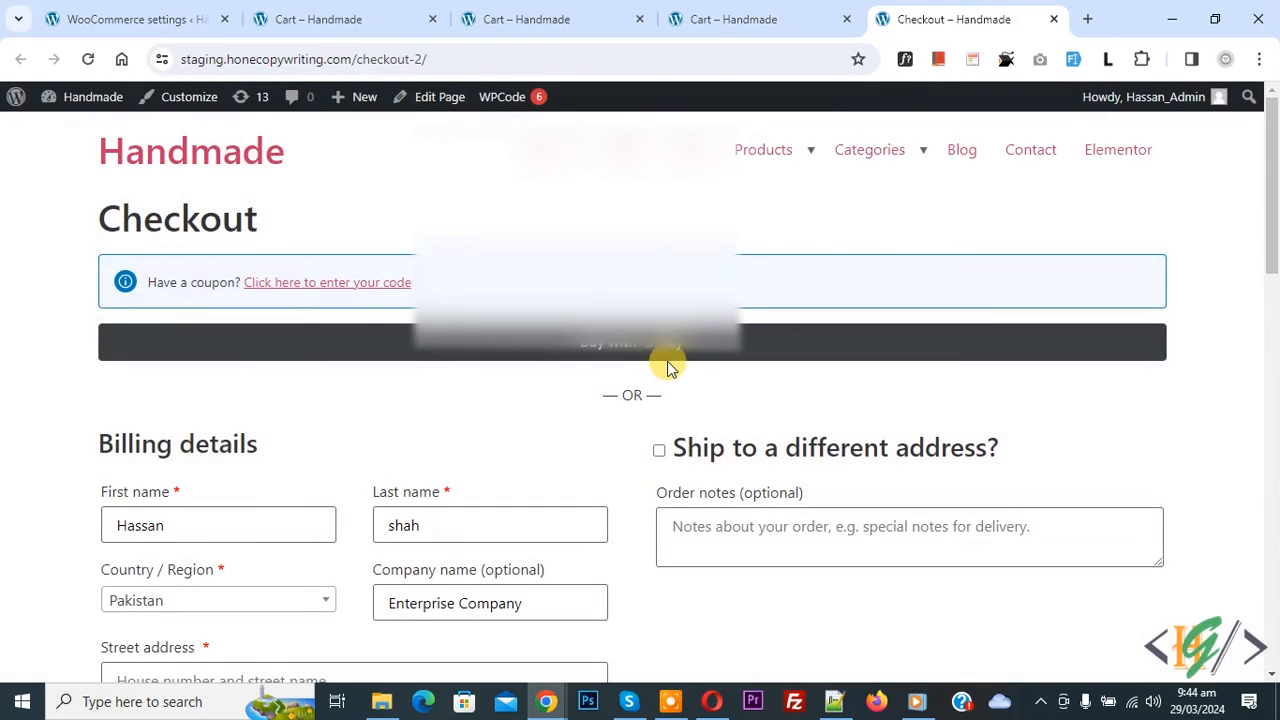